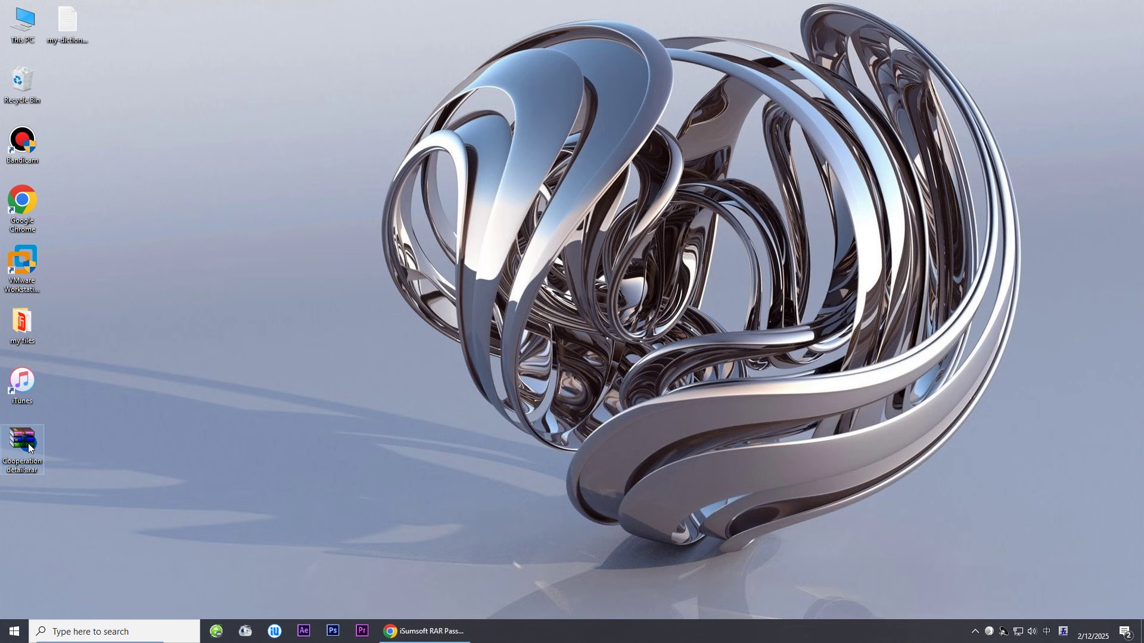
Try extracting Cooperation details.rar in WinRAR with a guessed password, then return to the Chrome product page.
{"action": "double_click", "coordinate": [28, 444]}
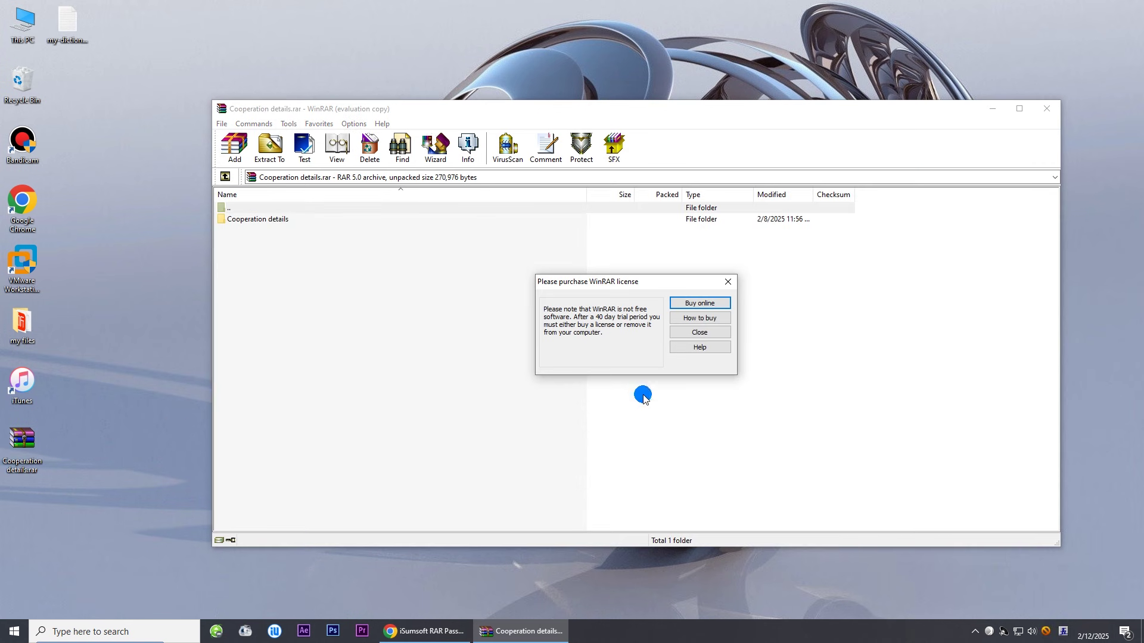
{"action": "left_click", "coordinate": [727, 281]}
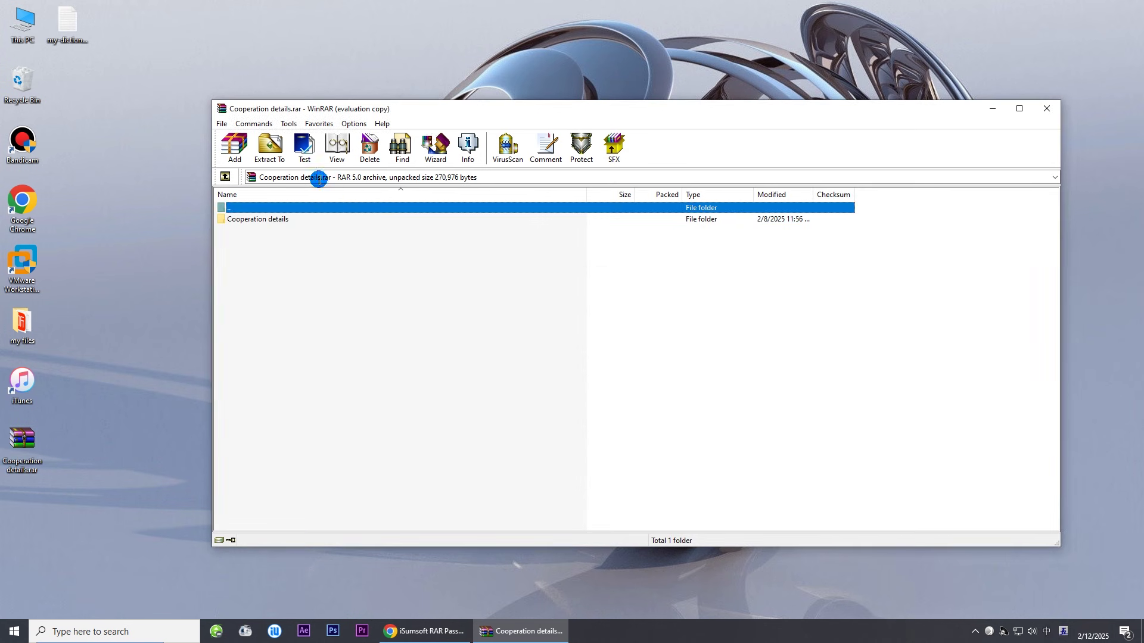
{"action": "left_click", "coordinate": [268, 147]}
{"action": "left_click", "coordinate": [671, 451]}
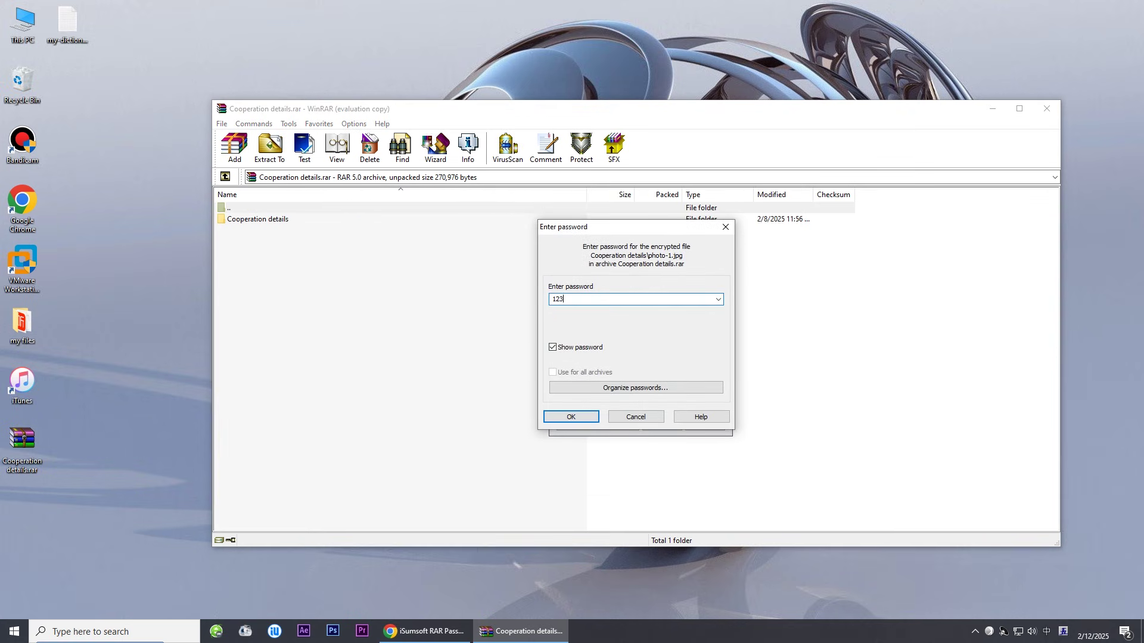
{"action": "left_click", "coordinate": [570, 416]}
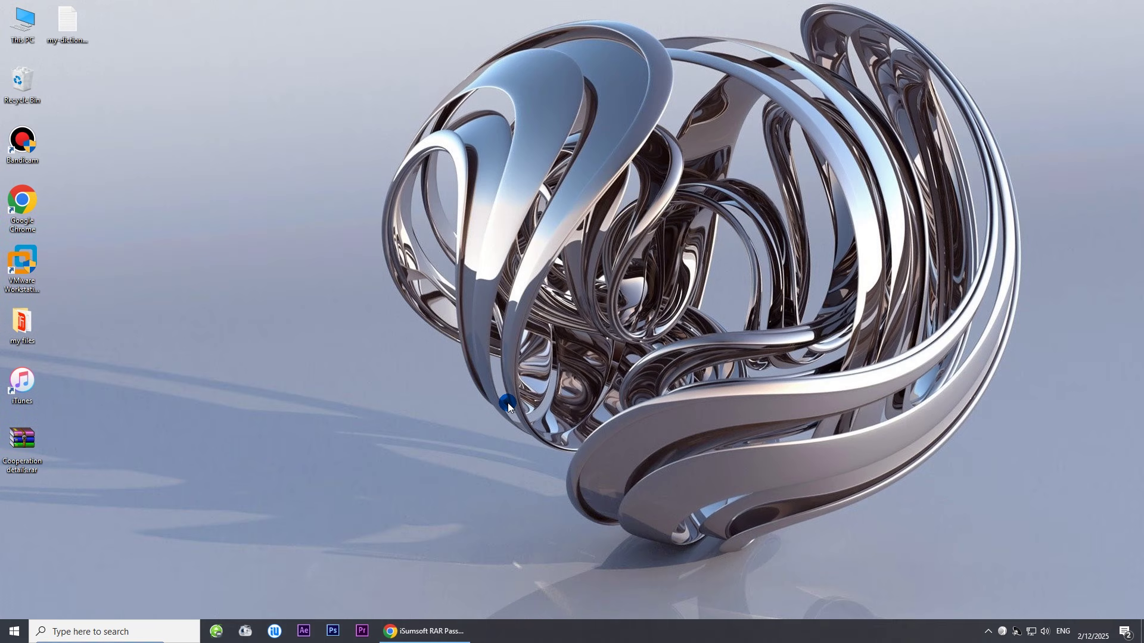
{"action": "left_click", "coordinate": [416, 632]}
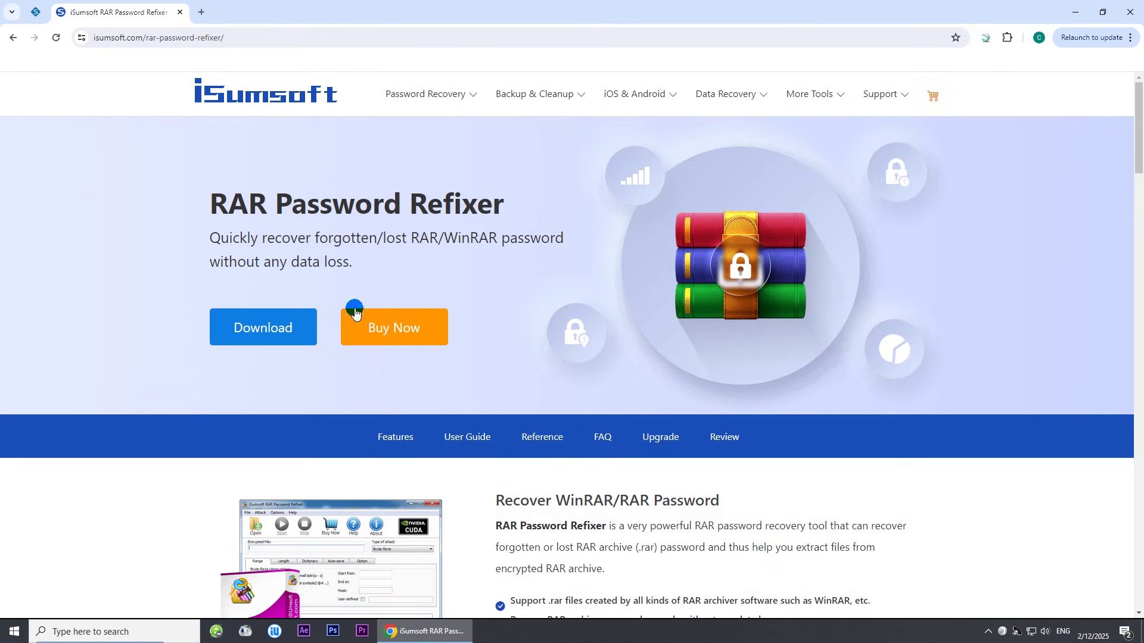
{"action": "left_click", "coordinate": [197, 40]}
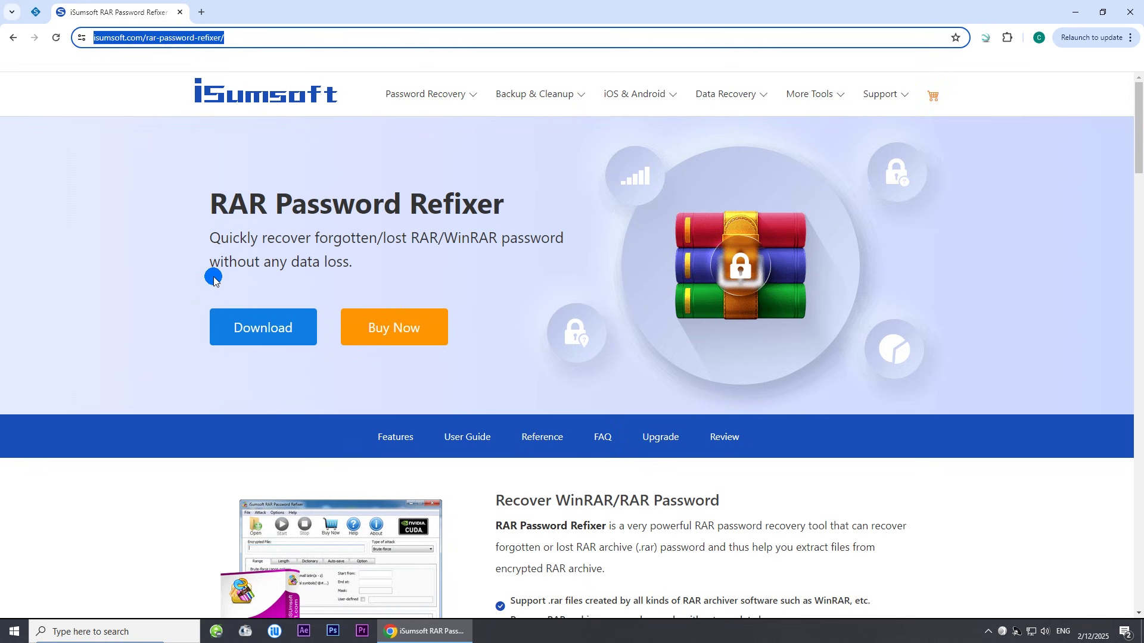
{"action": "scroll", "coordinate": [488, 289], "scroll_direction": "down", "scroll_amount": 3}
{"action": "scroll", "coordinate": [487, 289], "scroll_direction": "down", "scroll_amount": 2}
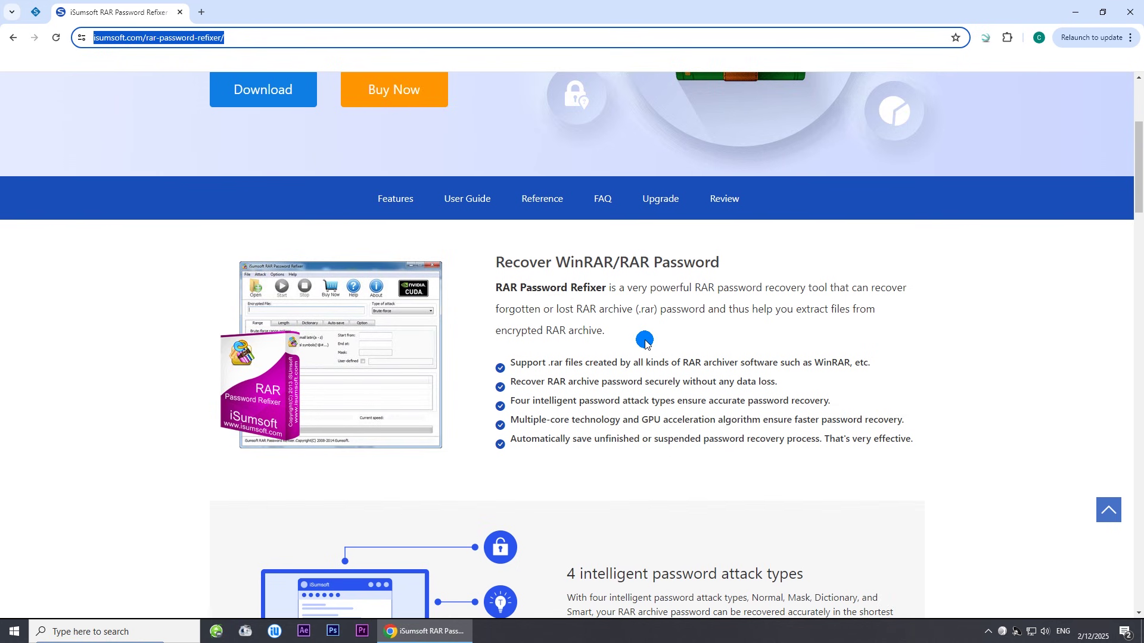
{"action": "scroll", "coordinate": [644, 341], "scroll_direction": "up", "scroll_amount": 4}
{"action": "scroll", "coordinate": [644, 341], "scroll_direction": "up", "scroll_amount": 1}
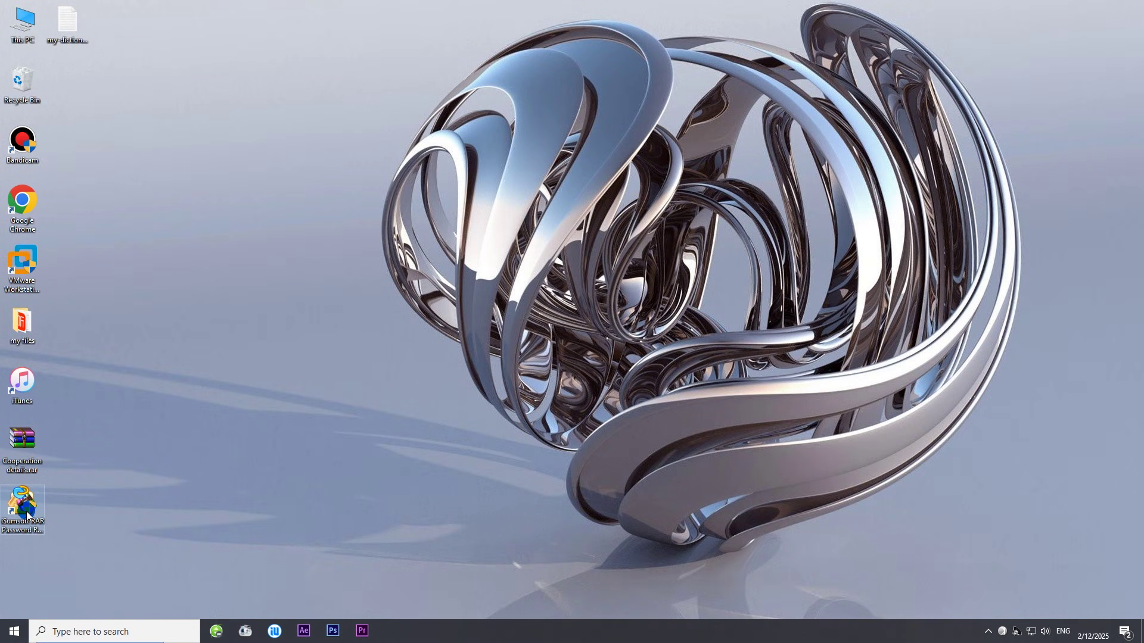
Launch the Refixer from its desktop shortcut and load Desktop\Cooperation details.rar.
{"action": "left_click", "coordinate": [27, 504]}
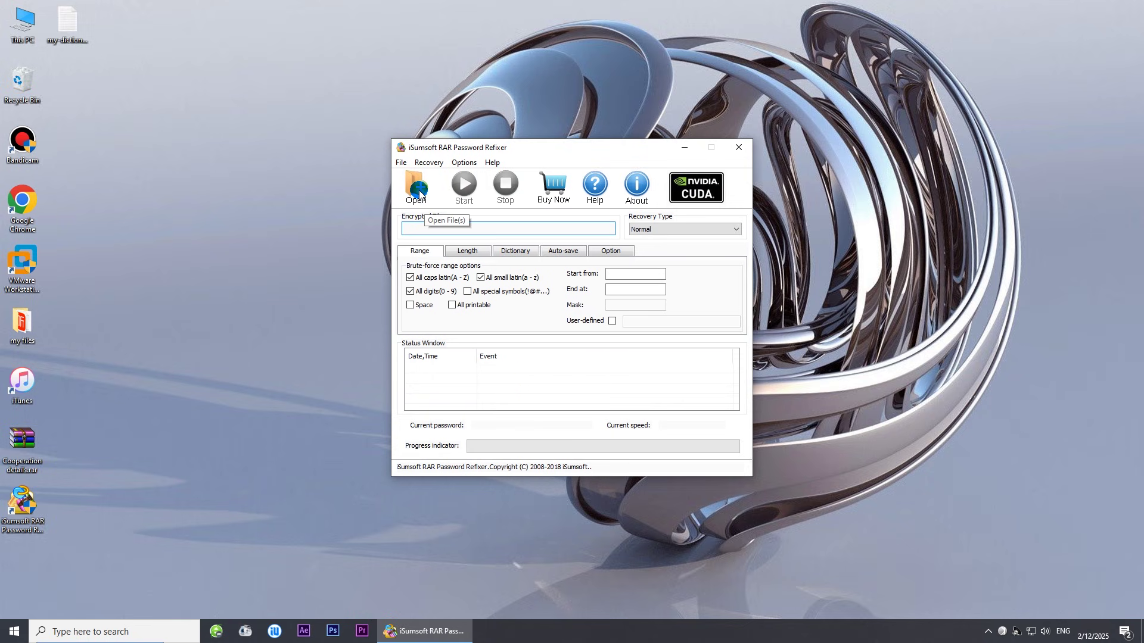
{"action": "left_click", "coordinate": [418, 189]}
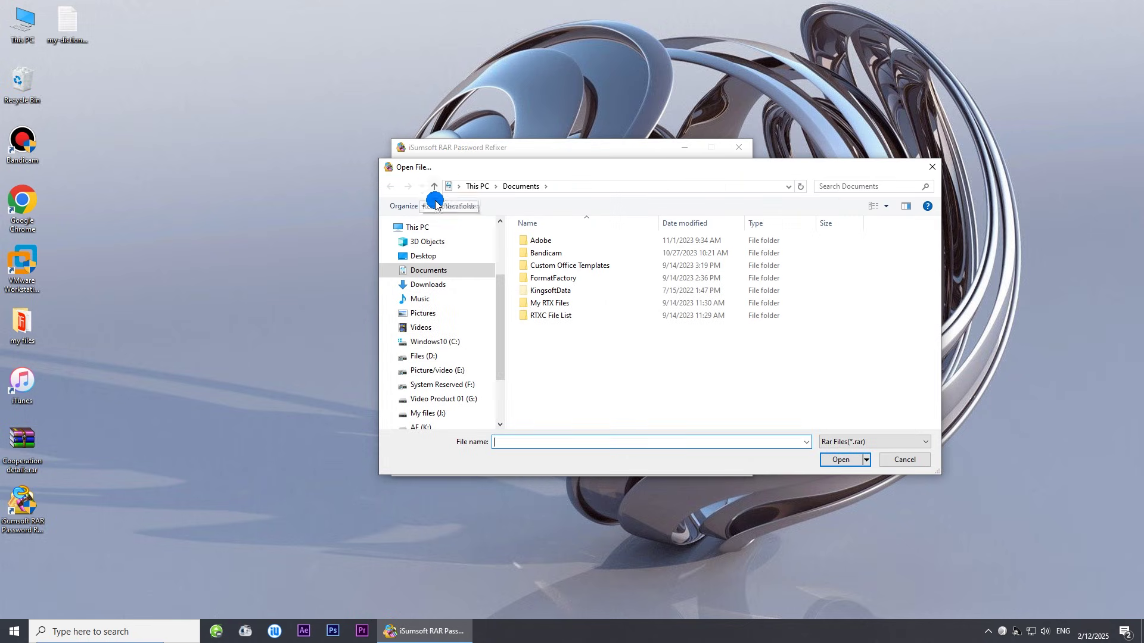
{"action": "left_click", "coordinate": [423, 256]}
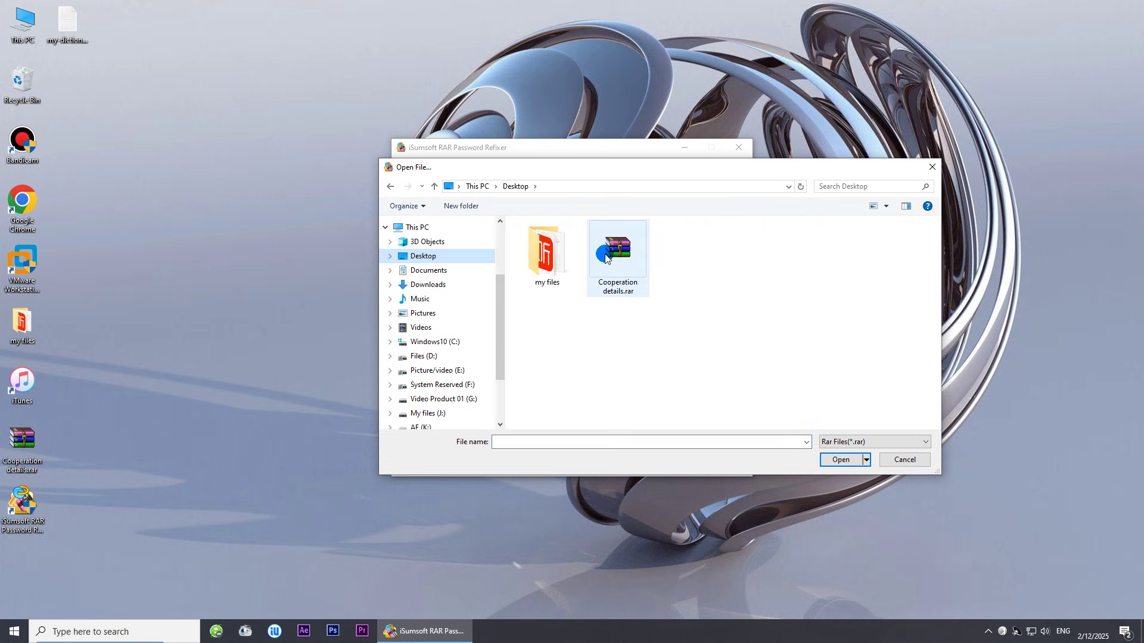
{"action": "left_click", "coordinate": [606, 254]}
{"action": "left_click", "coordinate": [844, 462]}
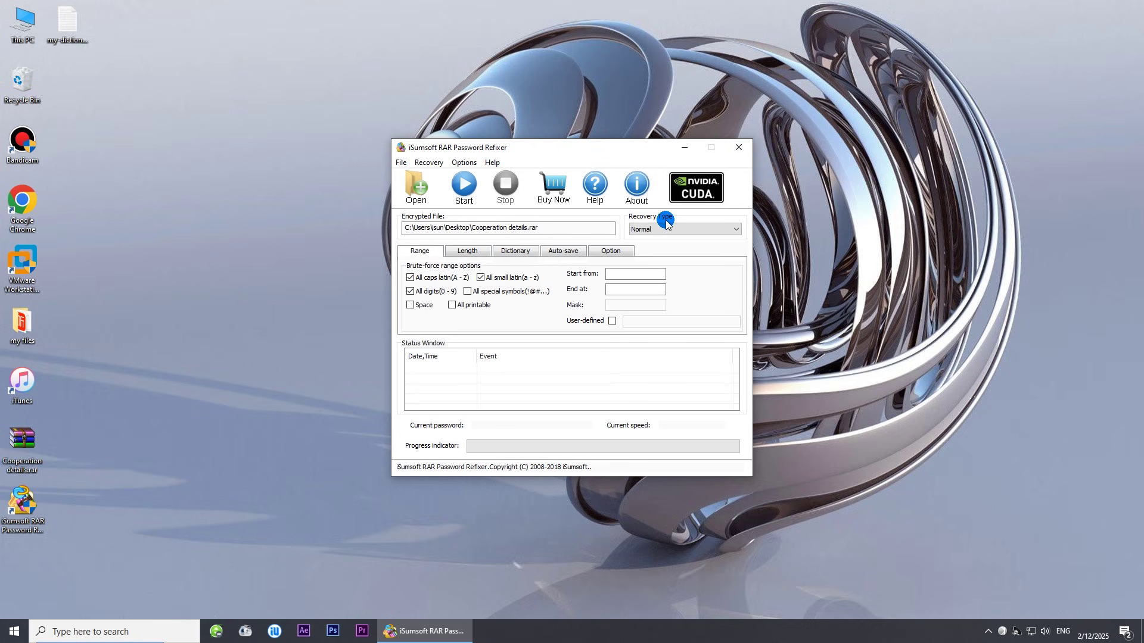
{"action": "left_click", "coordinate": [640, 229]}
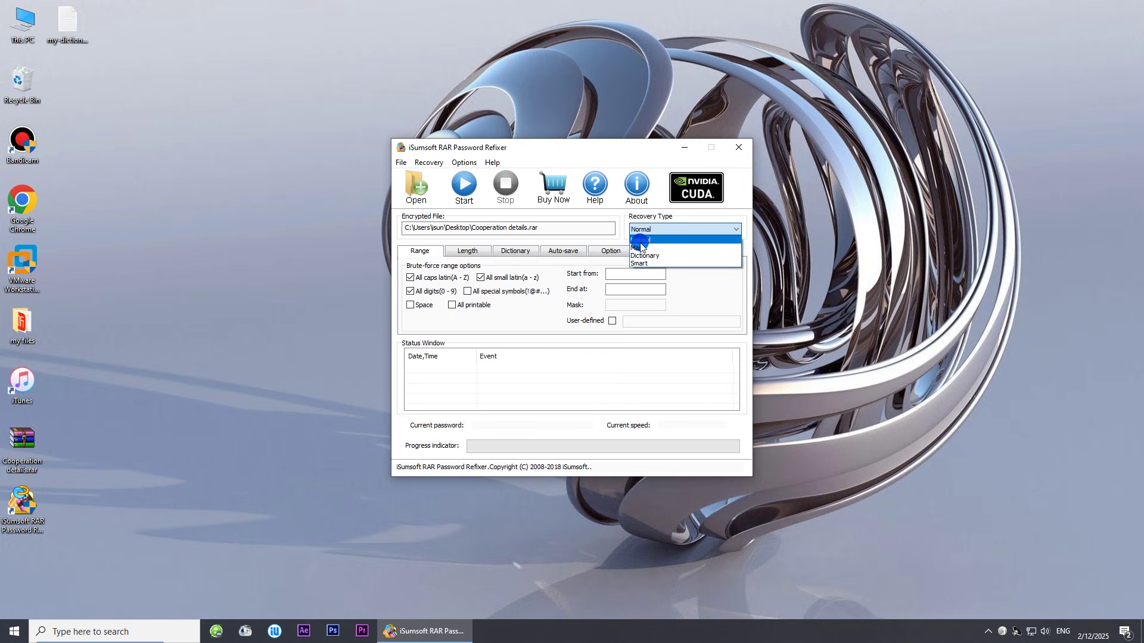
Keep Normal recovery, exclude capital letters, review the minimum password length, and start recovery.
{"action": "left_click", "coordinate": [640, 239]}
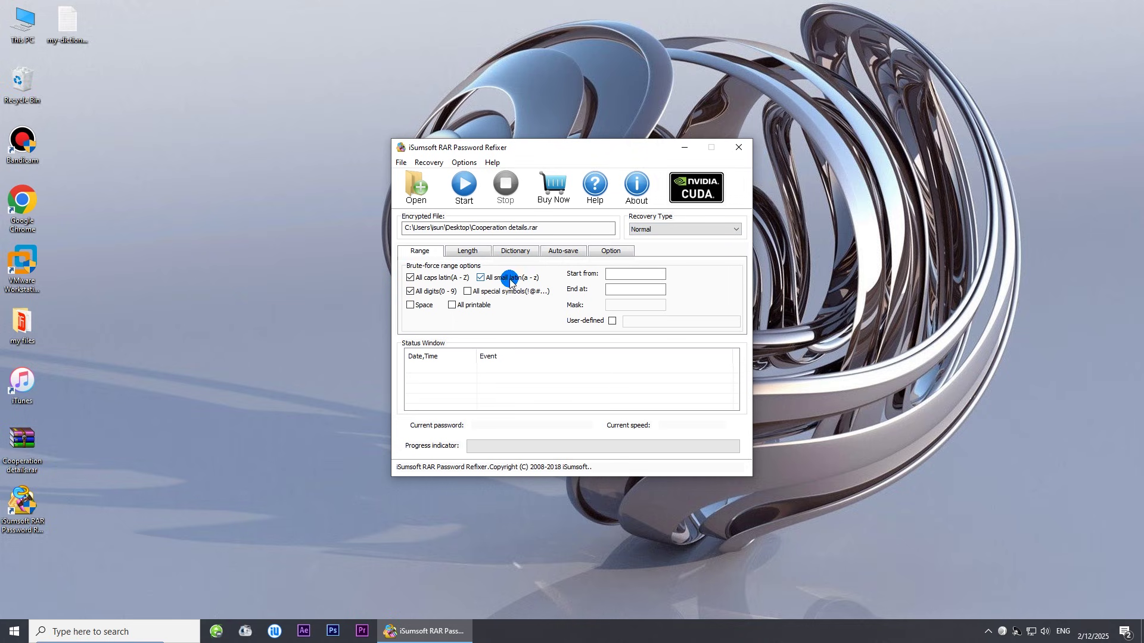
{"action": "left_click", "coordinate": [412, 279]}
{"action": "left_click", "coordinate": [474, 253]}
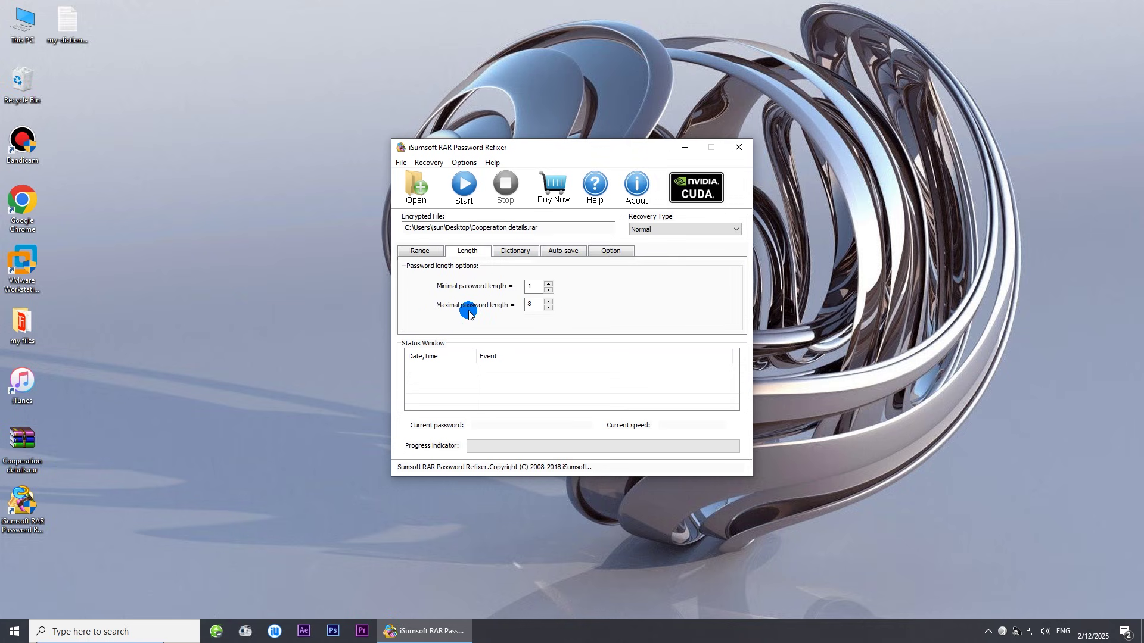
{"action": "left_click", "coordinate": [548, 283]}
{"action": "left_click", "coordinate": [420, 251]}
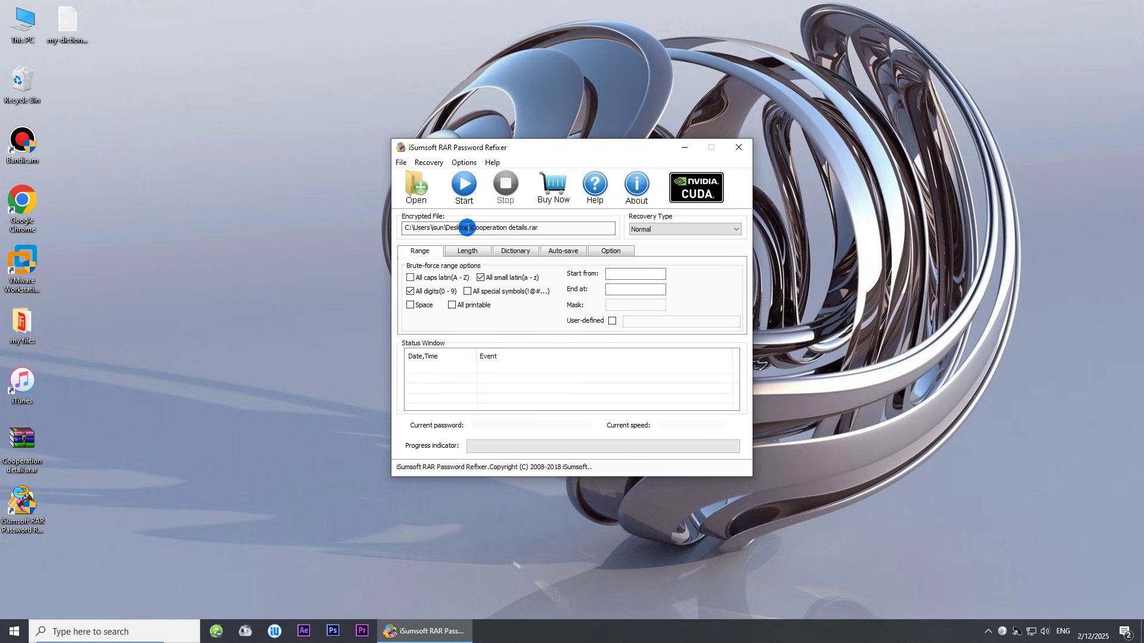
{"action": "left_click", "coordinate": [464, 190]}
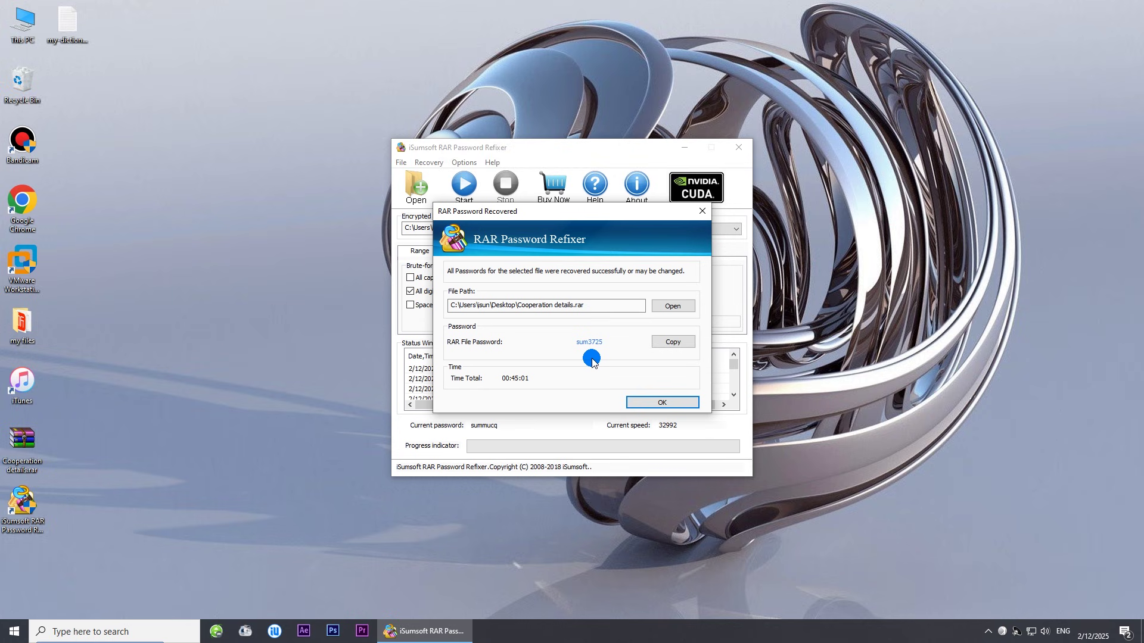
{"action": "left_click", "coordinate": [672, 344]}
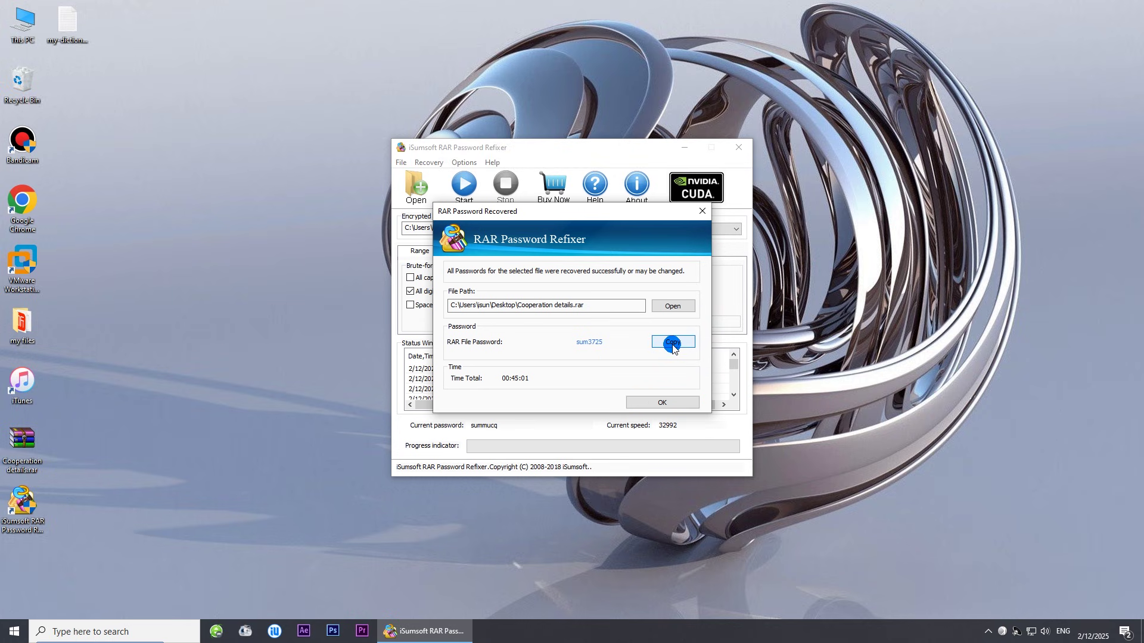
{"action": "left_click", "coordinate": [23, 446]}
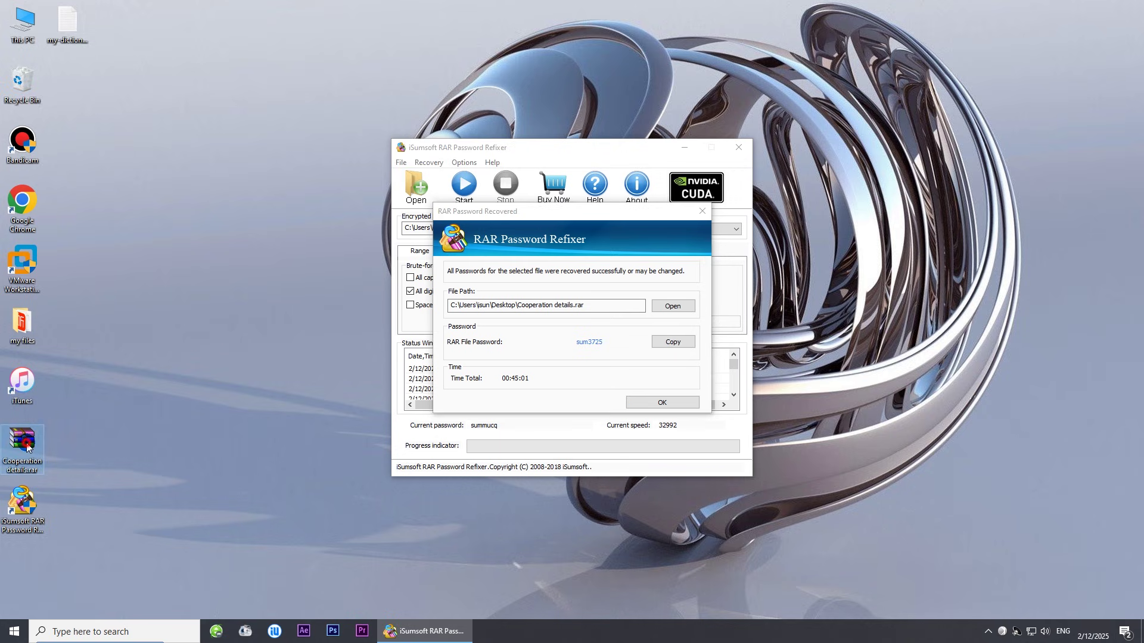
{"action": "double_click", "coordinate": [25, 445]}
Dismiss the WinRAR license reminder and confirm the extraction destination.
{"action": "left_click", "coordinate": [271, 159]}
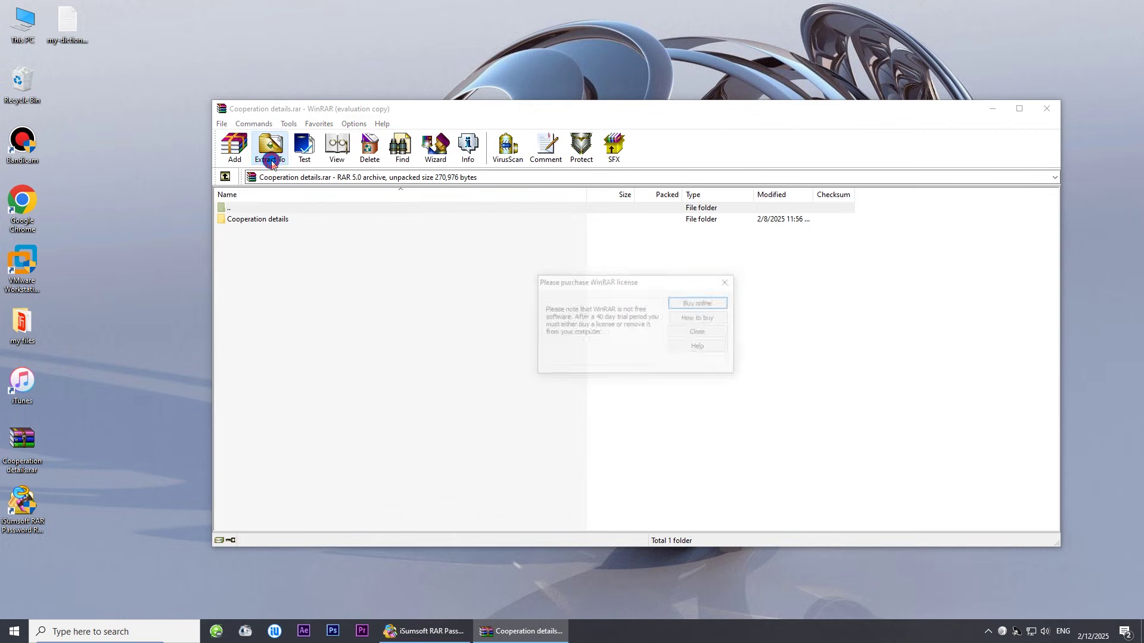
{"action": "left_click", "coordinate": [731, 288]}
{"action": "left_click", "coordinate": [271, 150]}
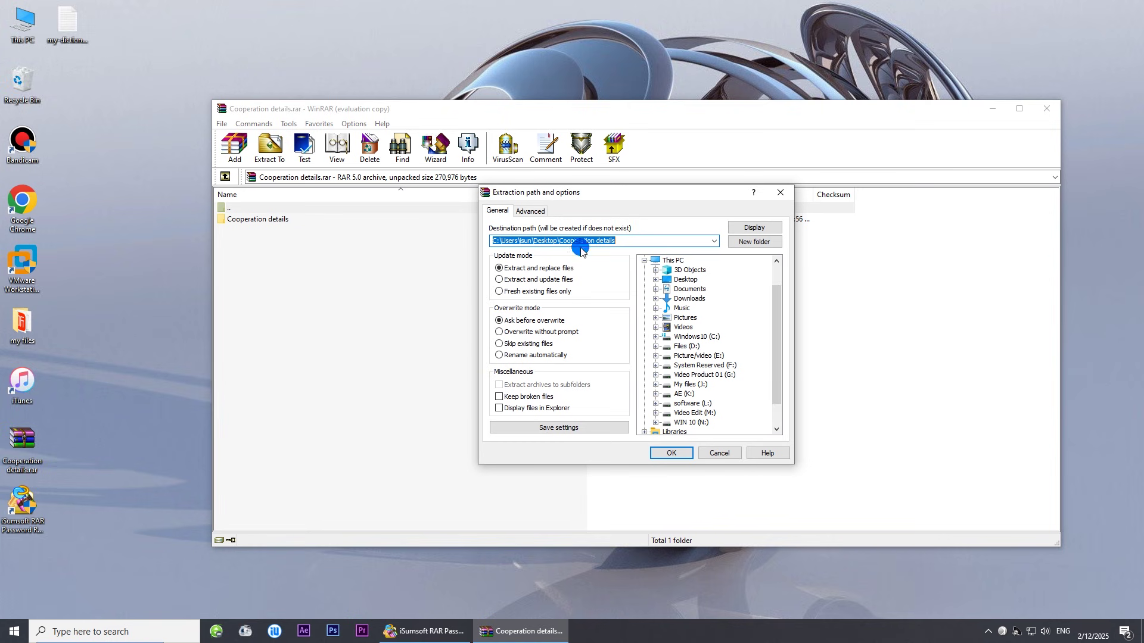
{"action": "left_click", "coordinate": [672, 452]}
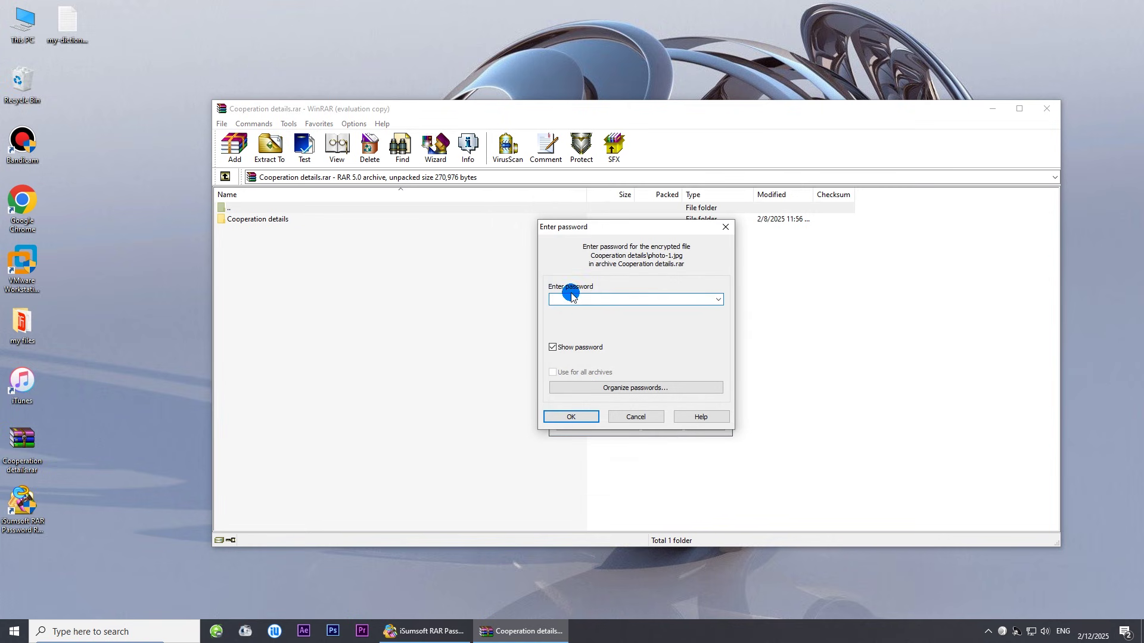
{"action": "right_click", "coordinate": [572, 298]}
{"action": "left_click", "coordinate": [603, 351]}
{"action": "left_click", "coordinate": [571, 417]}
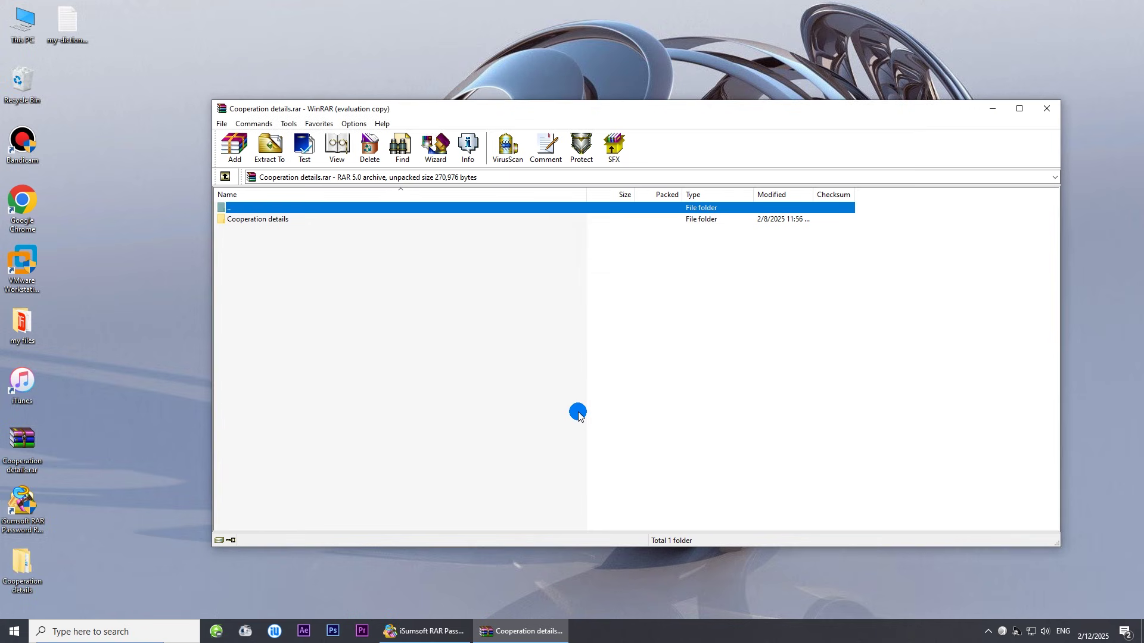
{"action": "double_click", "coordinate": [17, 569]}
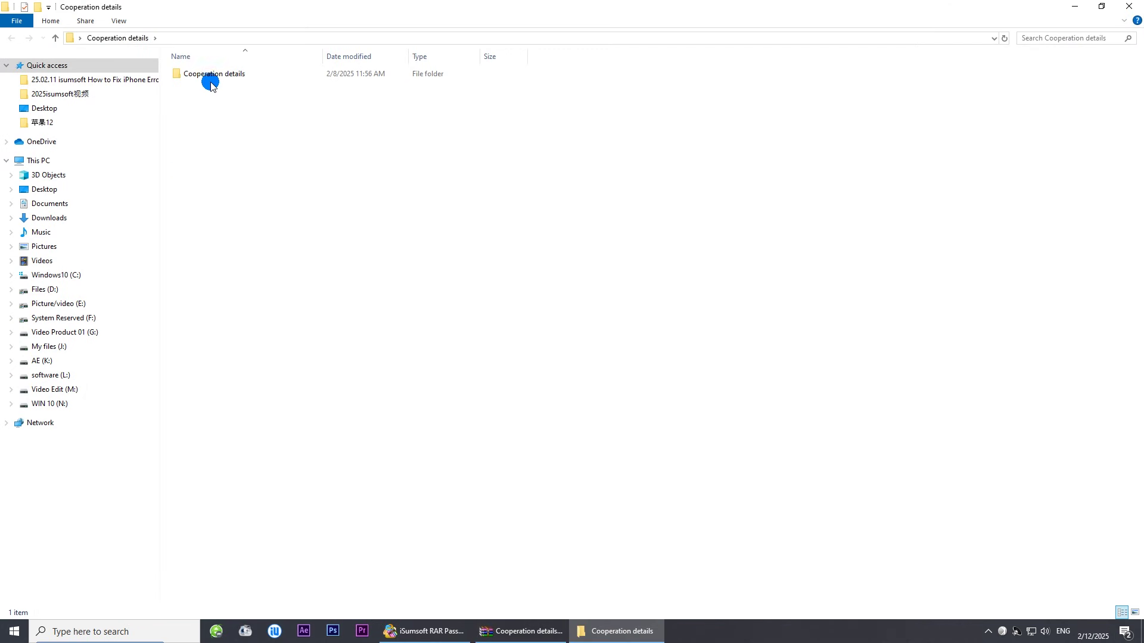
{"action": "double_click", "coordinate": [212, 75]}
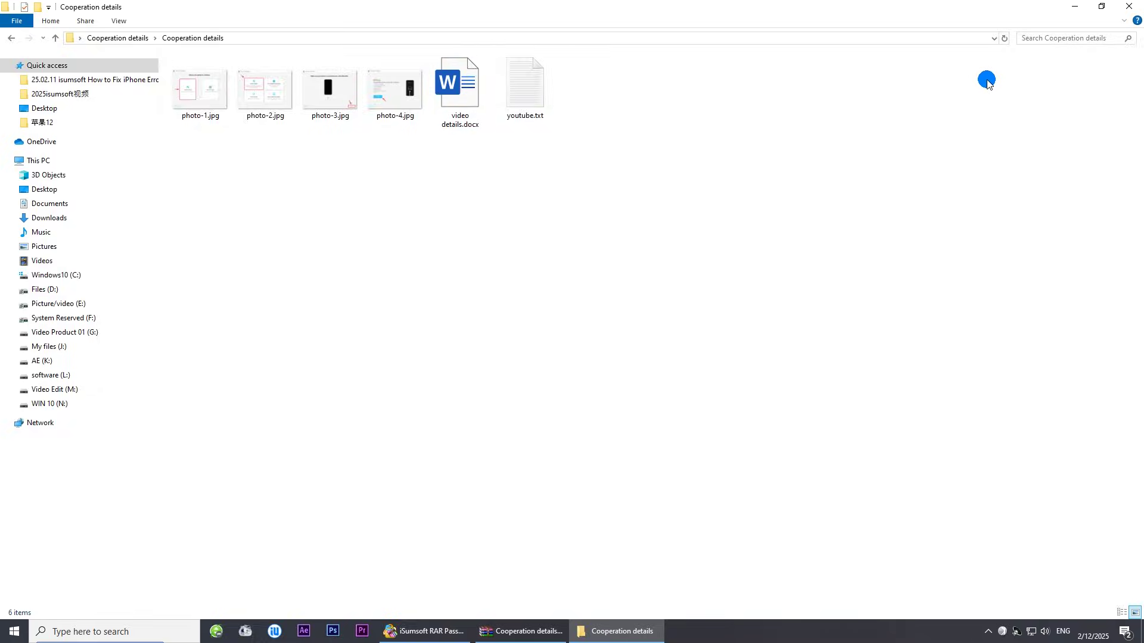
{"action": "left_click", "coordinate": [1128, 7]}
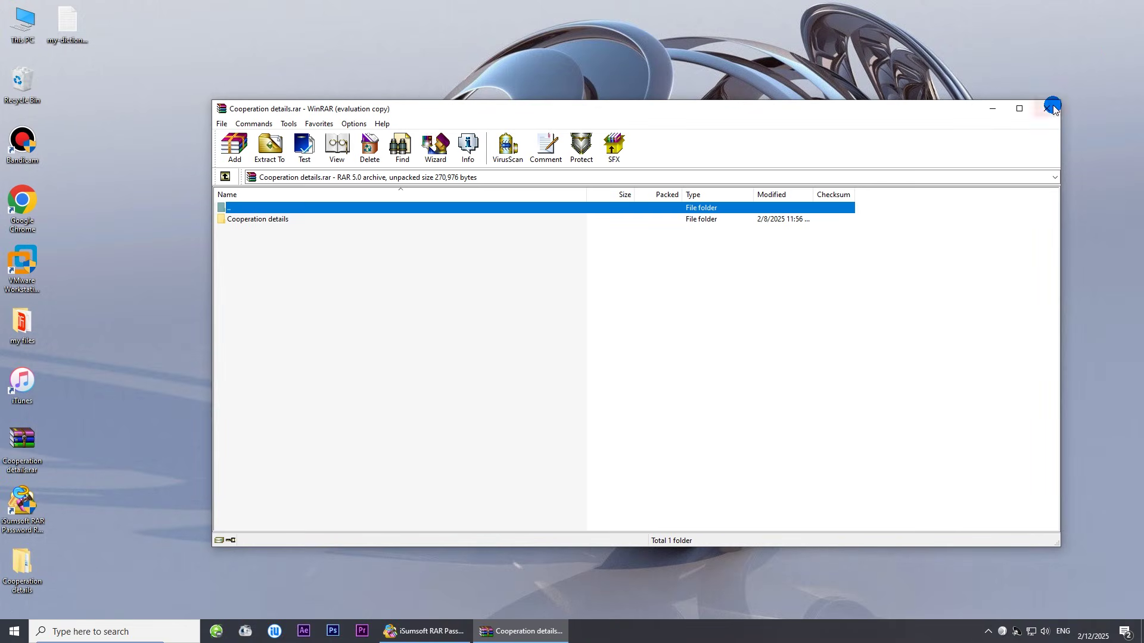
{"action": "left_click", "coordinate": [1047, 108]}
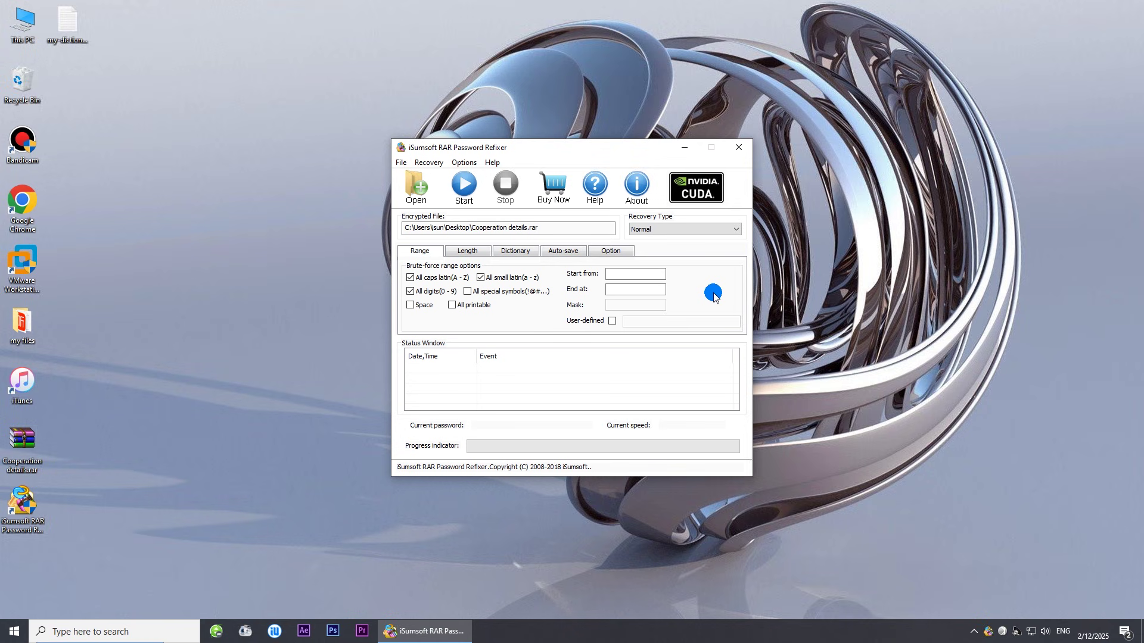
Switch to Mask recovery with capital letters excluded and start the sum???? search.
{"action": "left_click", "coordinate": [639, 230]}
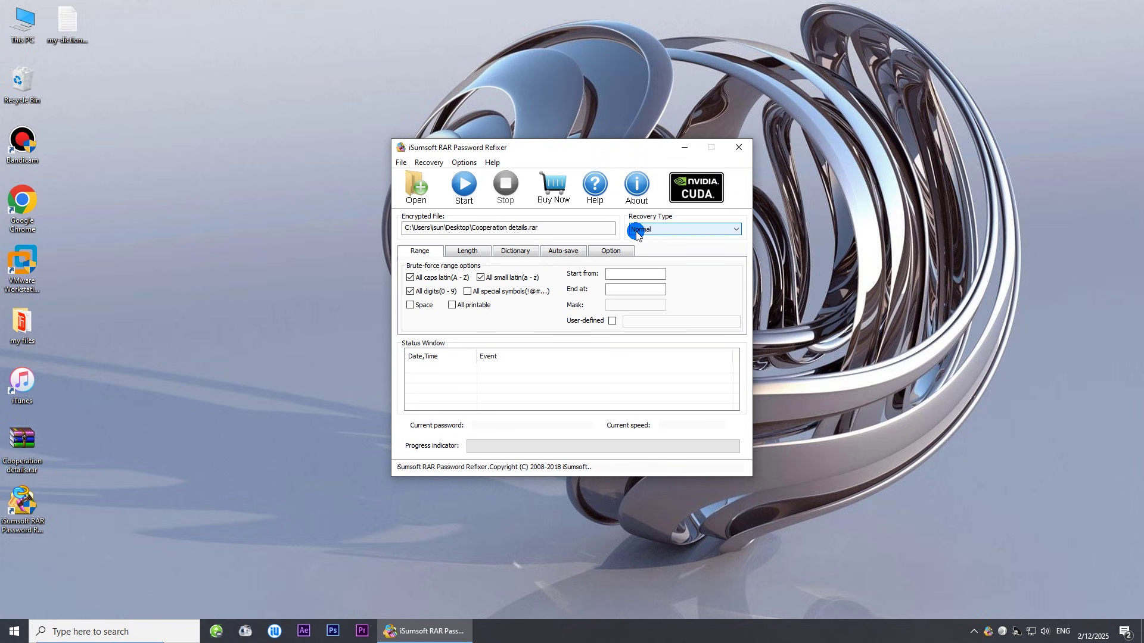
{"action": "left_click", "coordinate": [636, 232]}
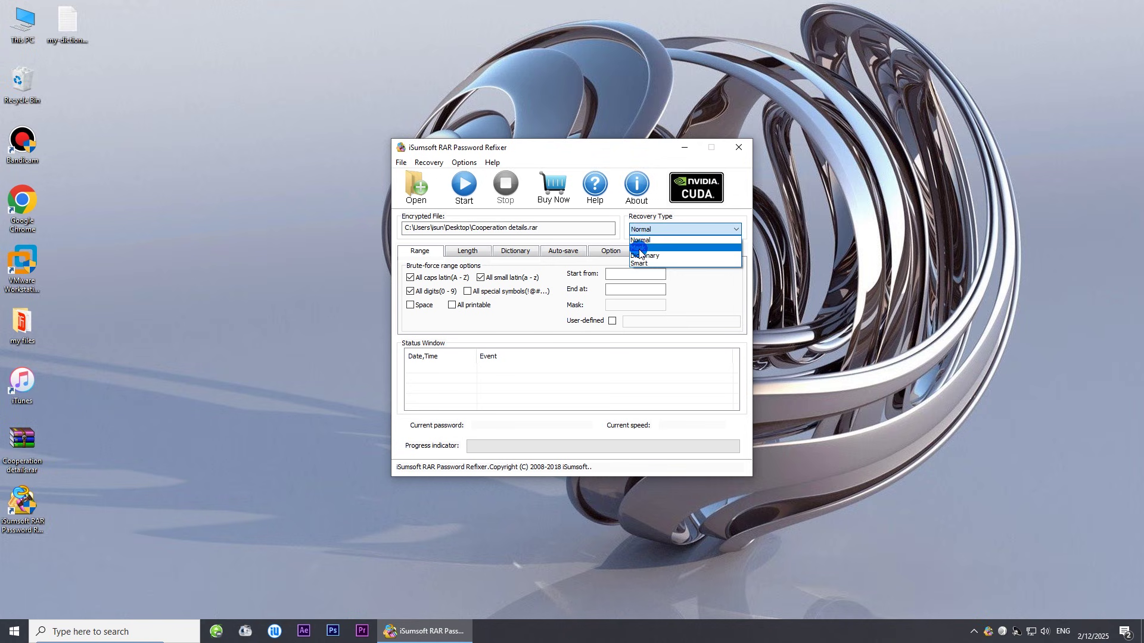
{"action": "left_click", "coordinate": [645, 249]}
{"action": "type", "text": "sum????"}
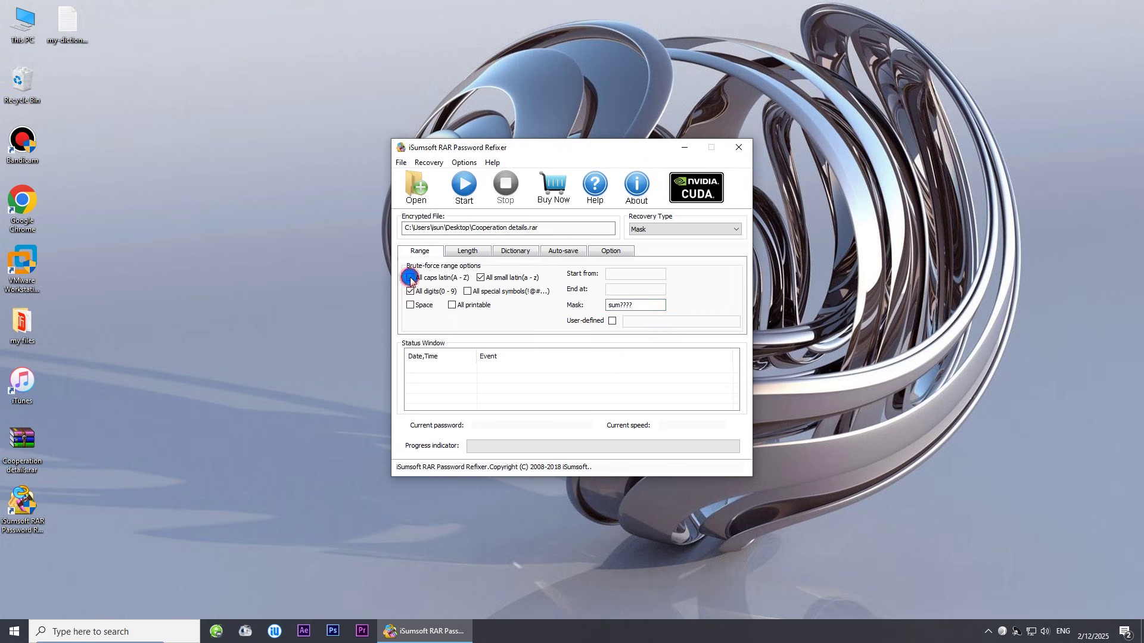
{"action": "left_click", "coordinate": [410, 277]}
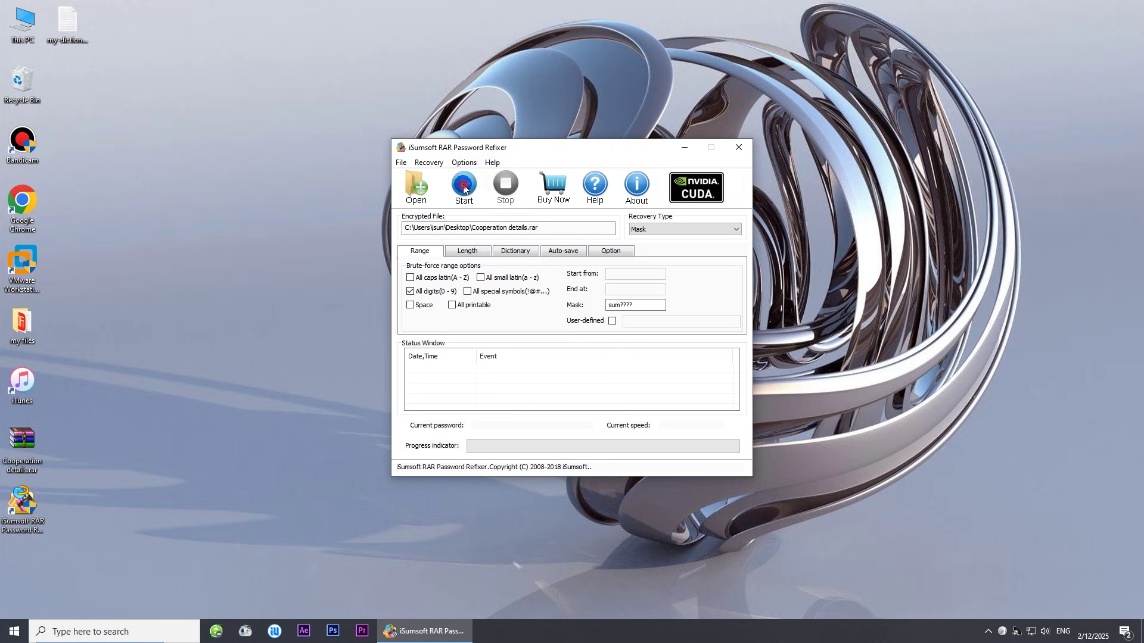
{"action": "left_click", "coordinate": [465, 188]}
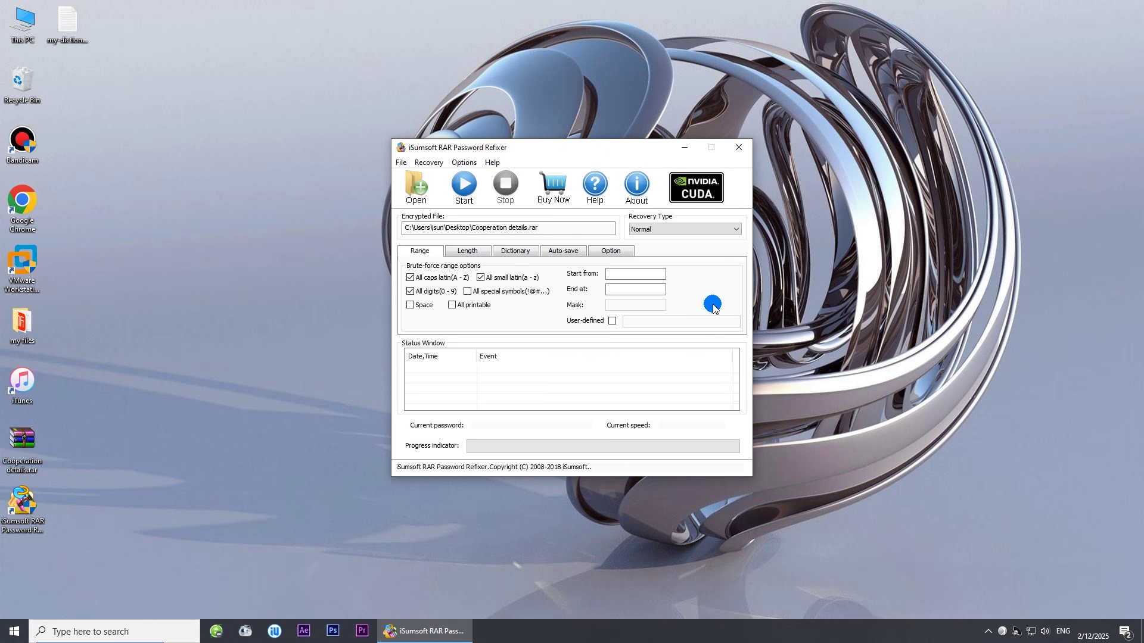
{"action": "double_click", "coordinate": [73, 25]}
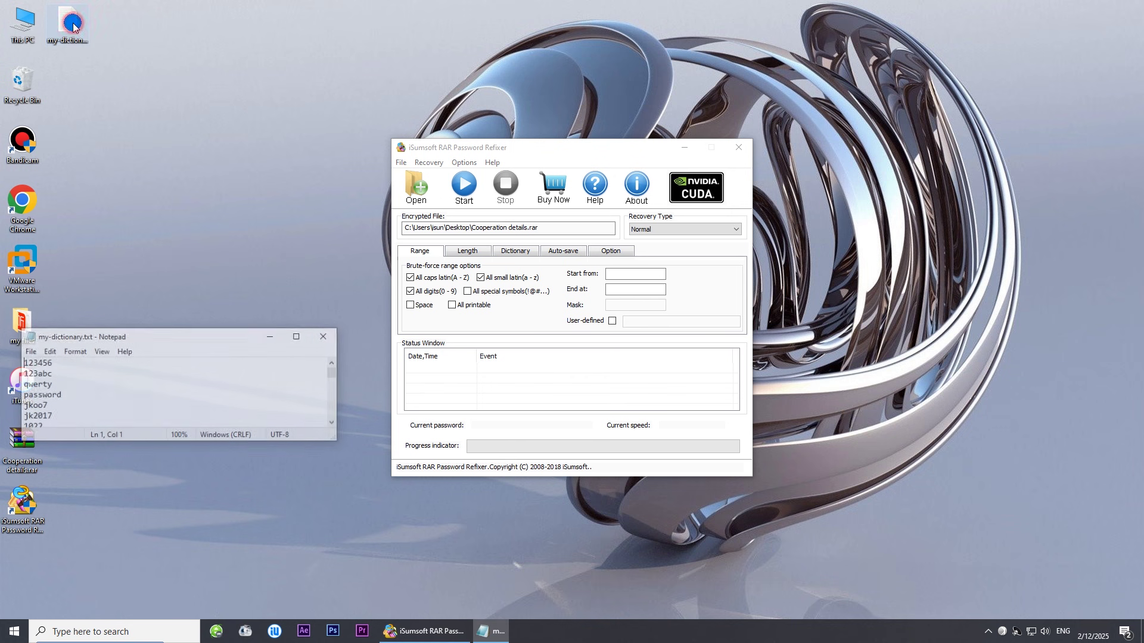
{"action": "double_click", "coordinate": [301, 330]}
{"action": "scroll", "coordinate": [46, 133], "scroll_direction": "down", "scroll_amount": 4}
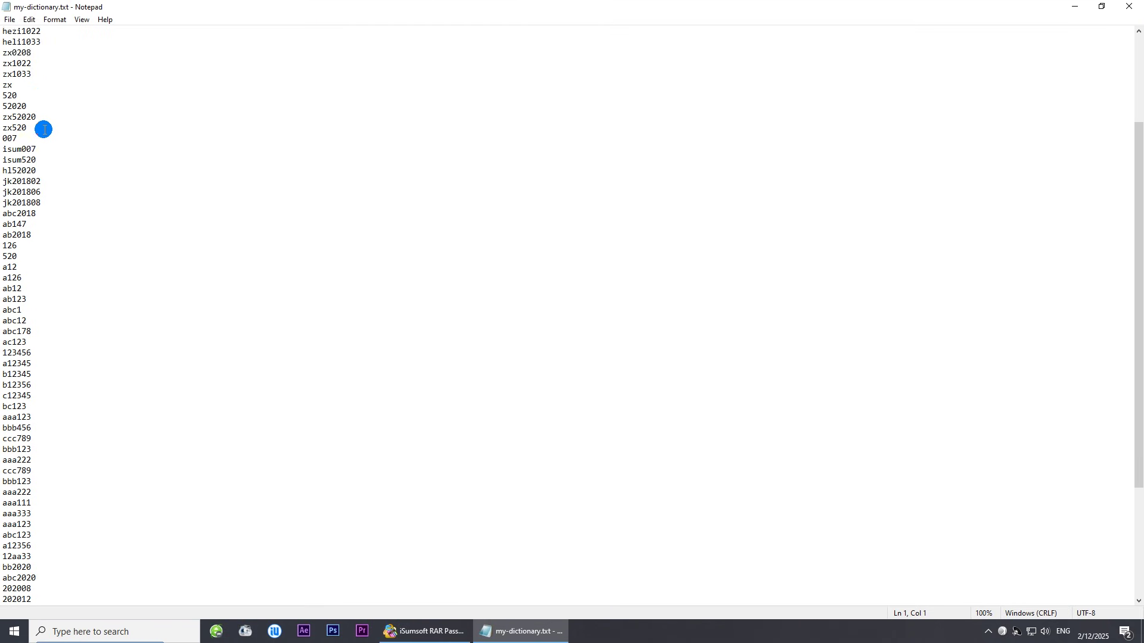
{"action": "scroll", "coordinate": [45, 132], "scroll_direction": "down", "scroll_amount": 4}
{"action": "scroll", "coordinate": [46, 133], "scroll_direction": "up", "scroll_amount": 4}
{"action": "scroll", "coordinate": [45, 133], "scroll_direction": "up", "scroll_amount": 4}
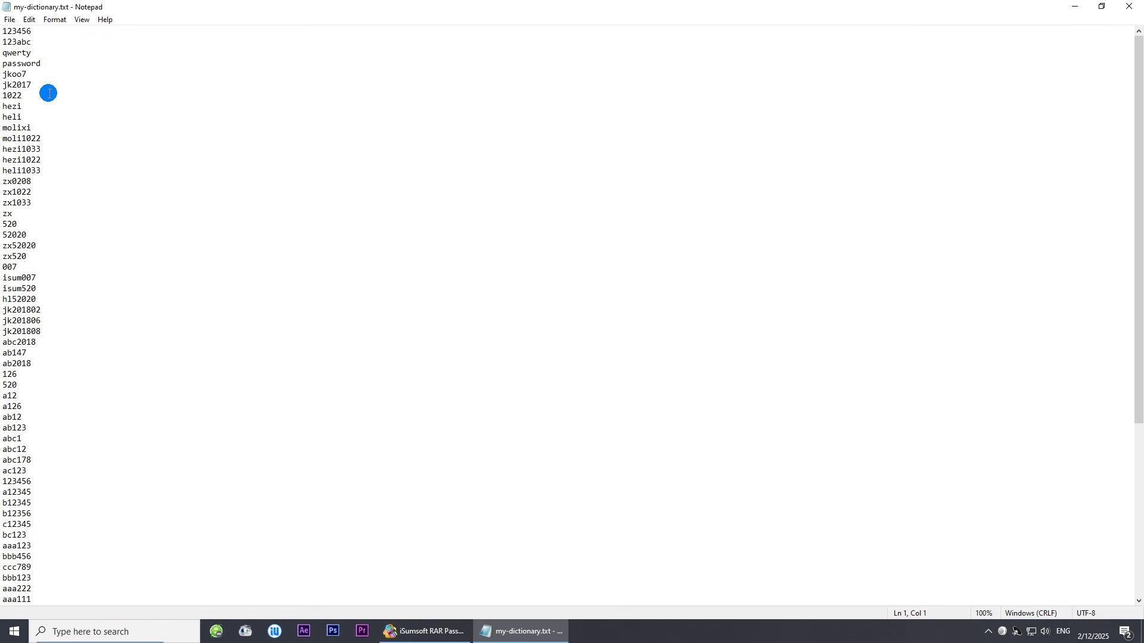
{"action": "left_click", "coordinate": [1127, 7]}
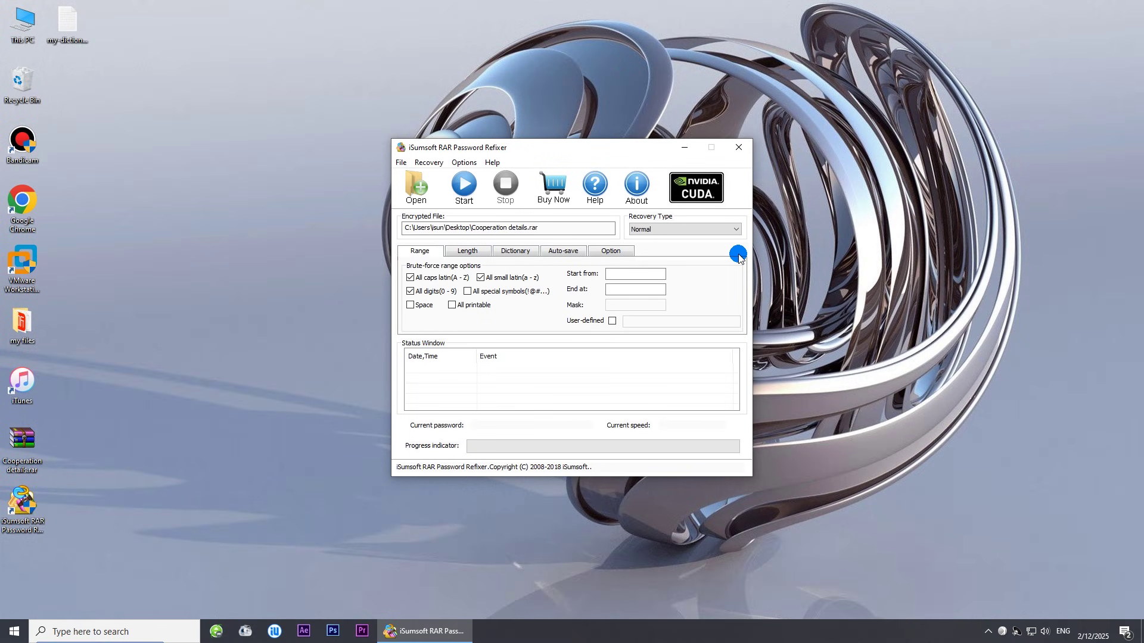
Switch to Dictionary recovery, load my-dictionary.txt from the desktop, and start the attack.
{"action": "left_click", "coordinate": [640, 230]}
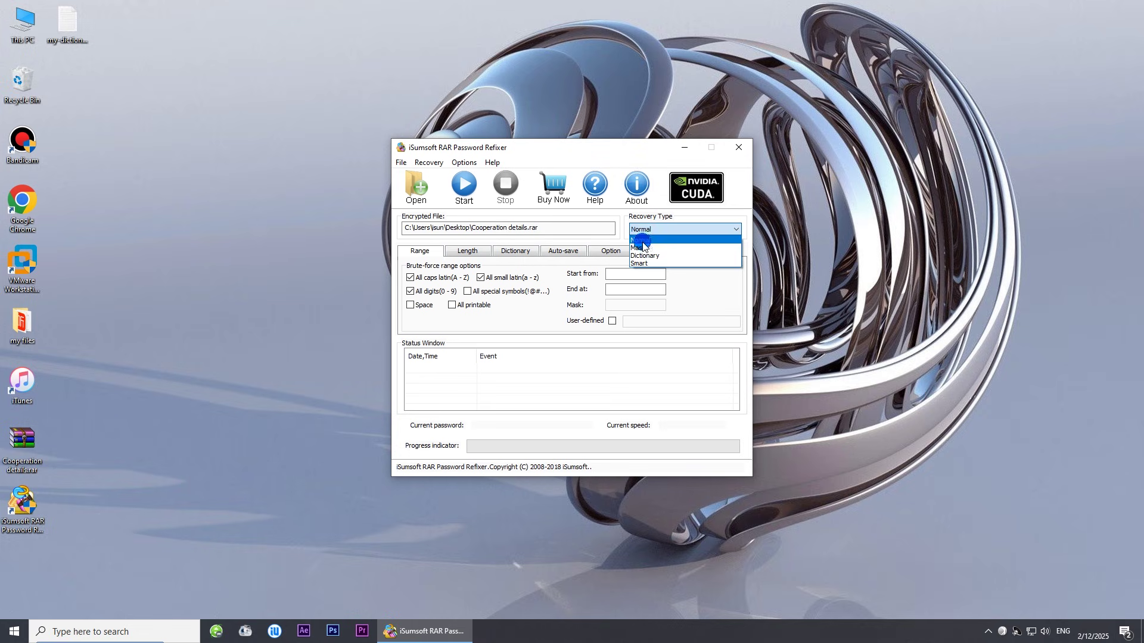
{"action": "left_click", "coordinate": [653, 257]}
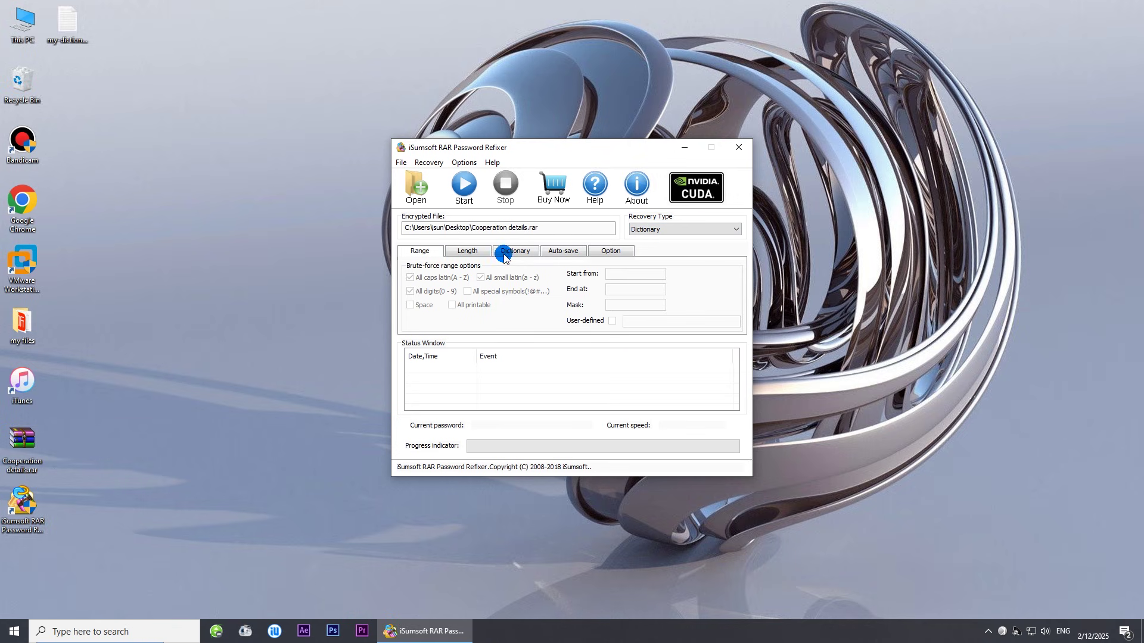
{"action": "left_click", "coordinate": [520, 253]}
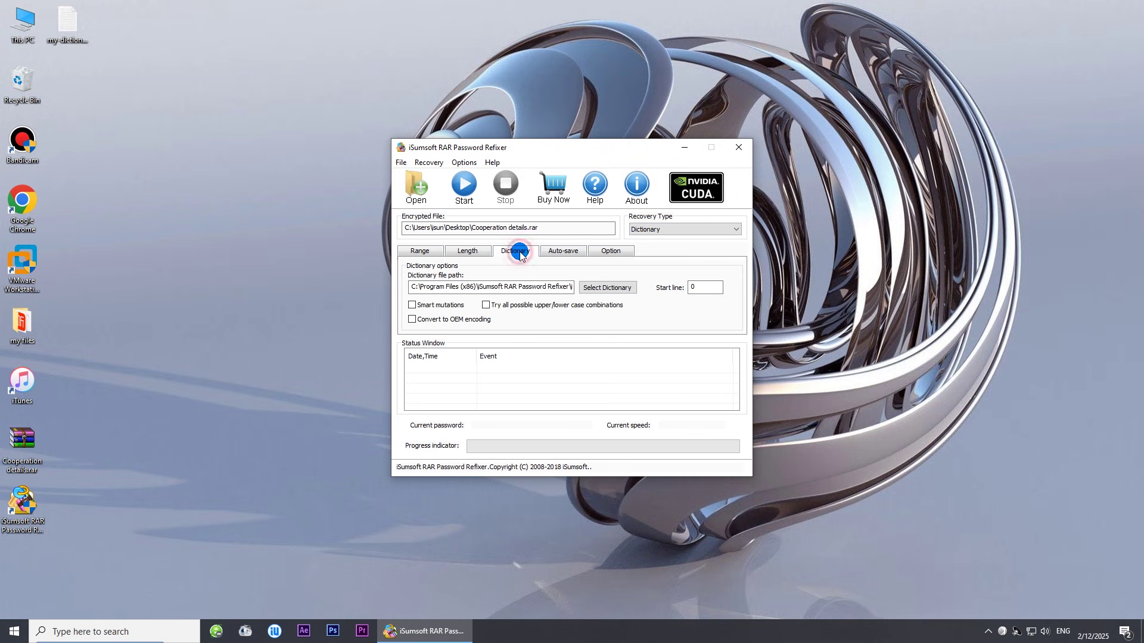
{"action": "left_click", "coordinate": [608, 288]}
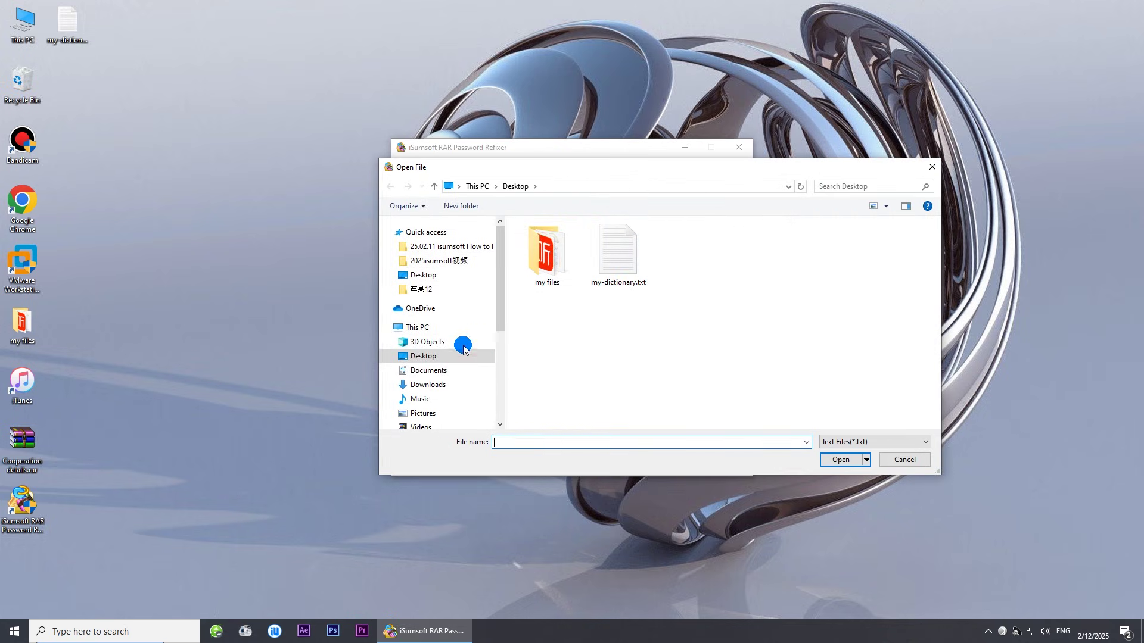
{"action": "left_click", "coordinate": [618, 260]}
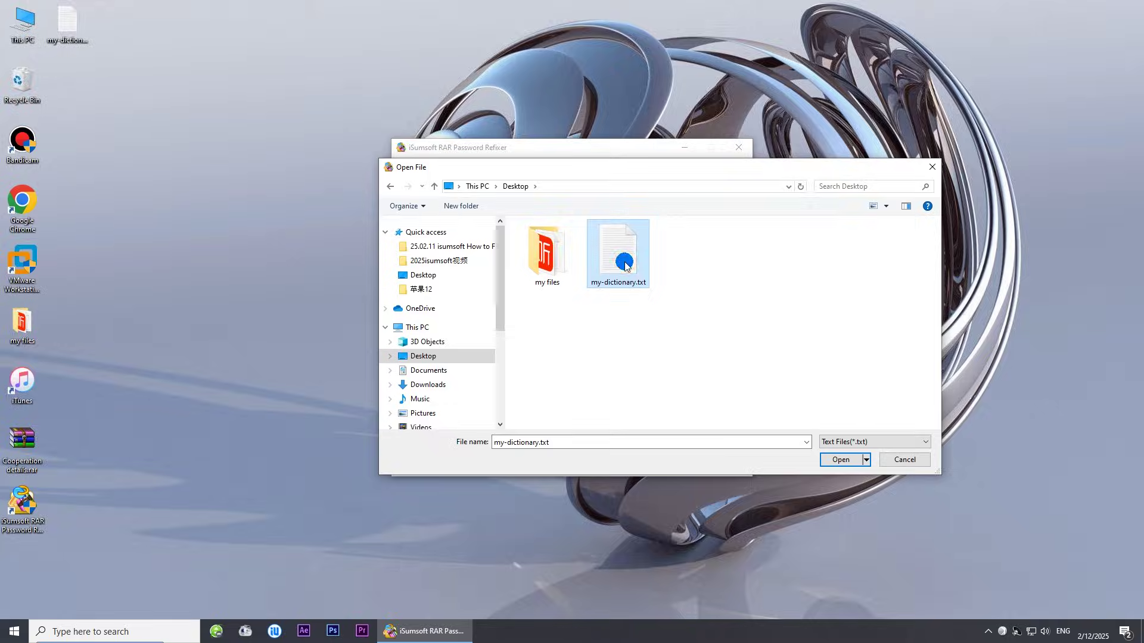
{"action": "left_click", "coordinate": [840, 459]}
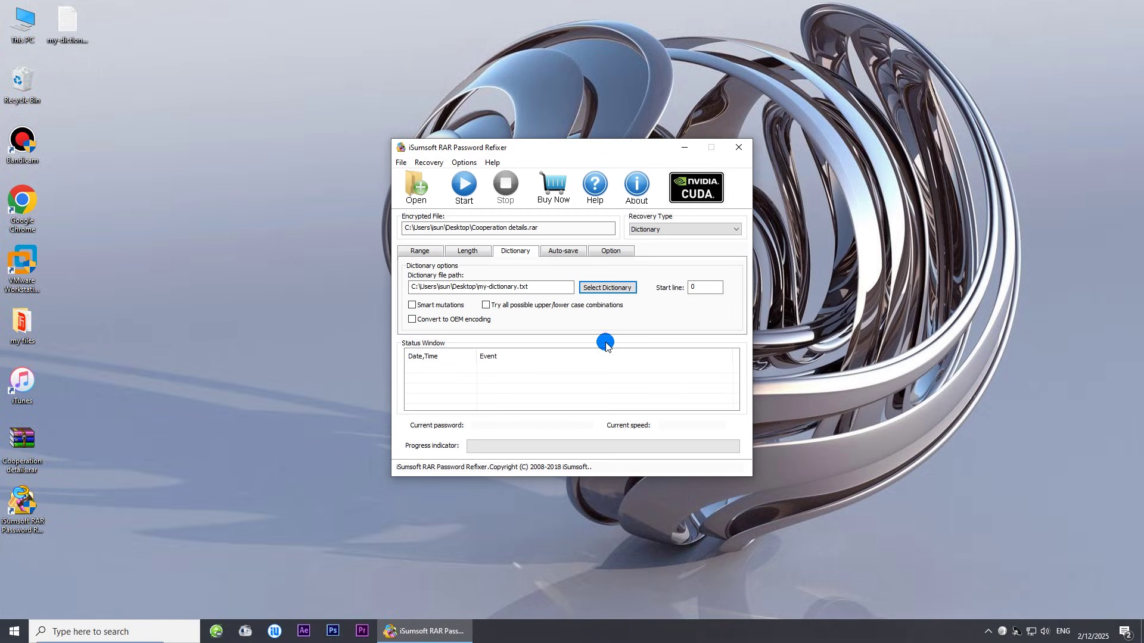
{"action": "left_click", "coordinate": [466, 187]}
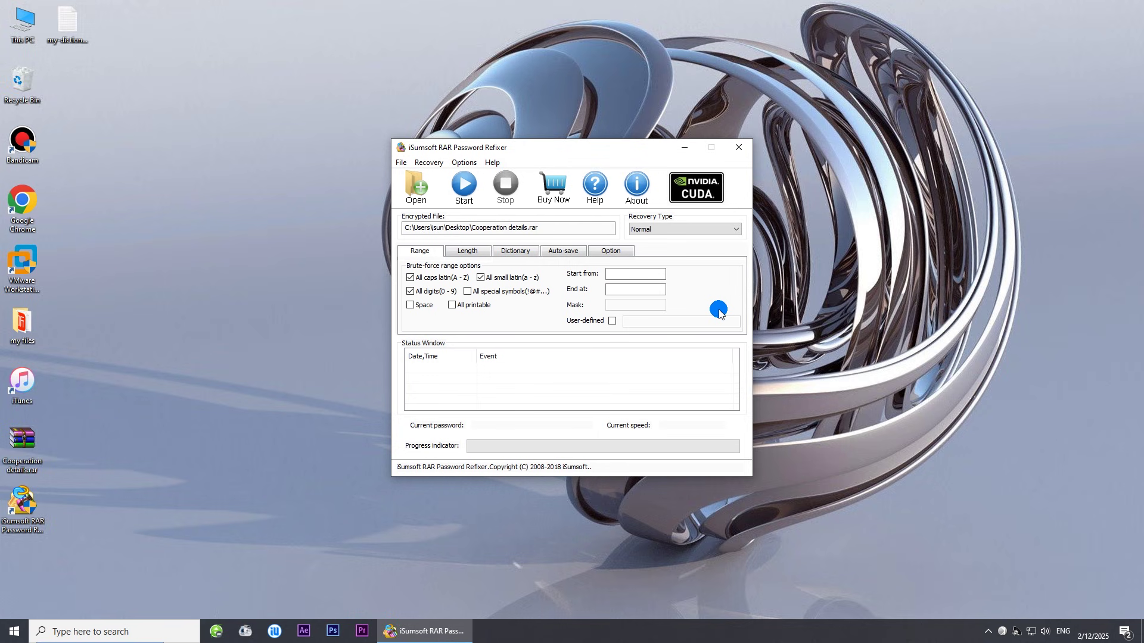
Select the Smart recovery type and start the run on Cooperation details.rar.
{"action": "left_click", "coordinate": [645, 230]}
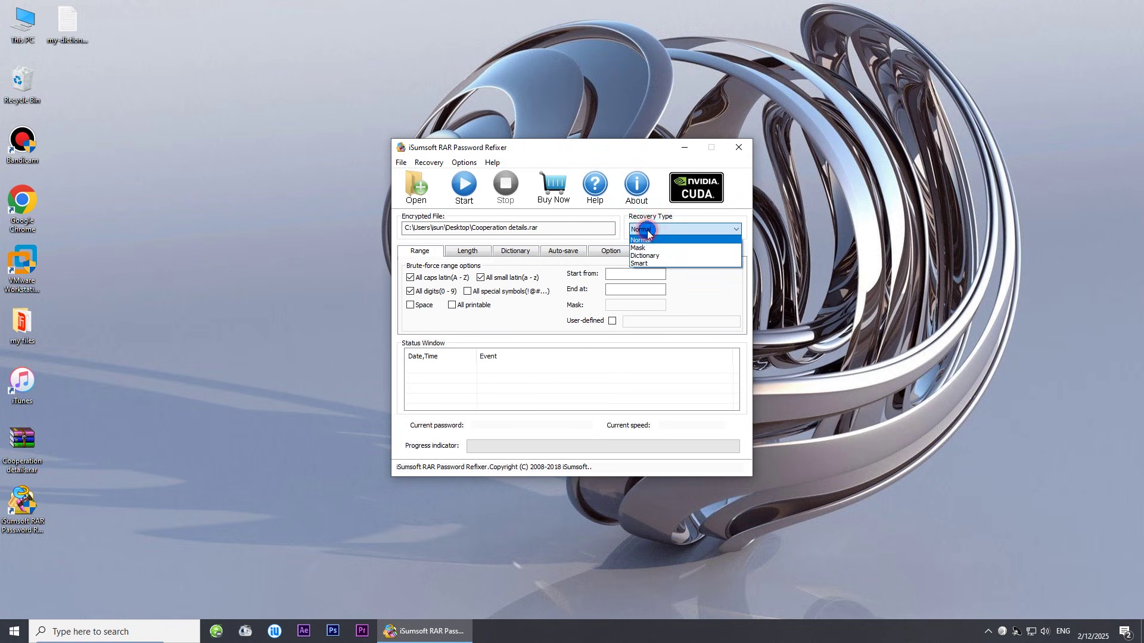
{"action": "left_click", "coordinate": [646, 264]}
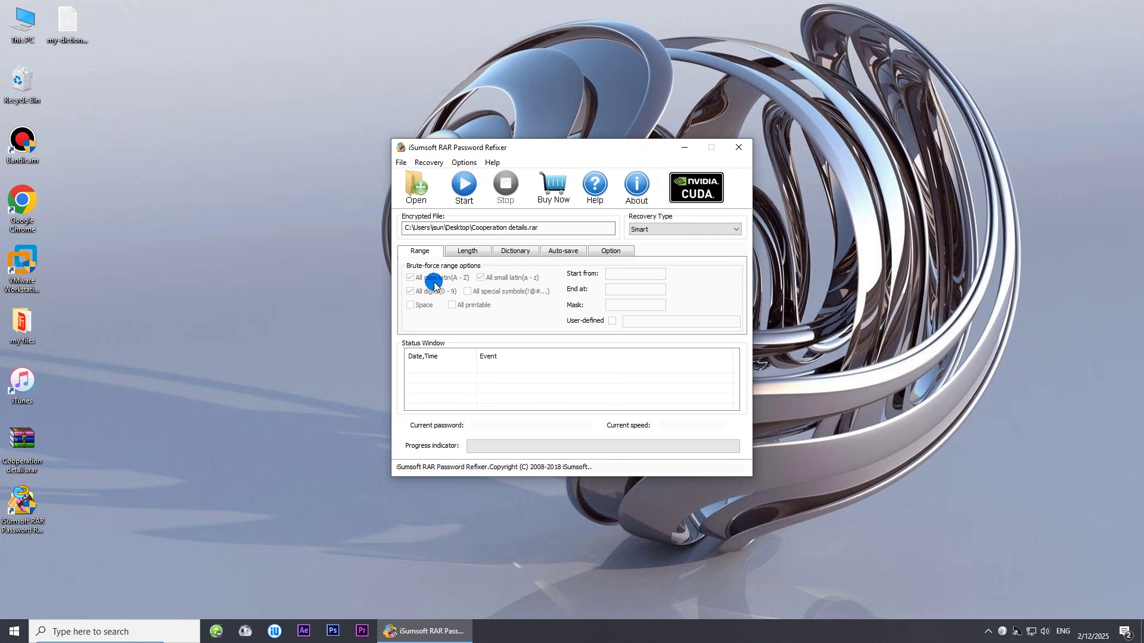
{"action": "left_click", "coordinate": [466, 189]}
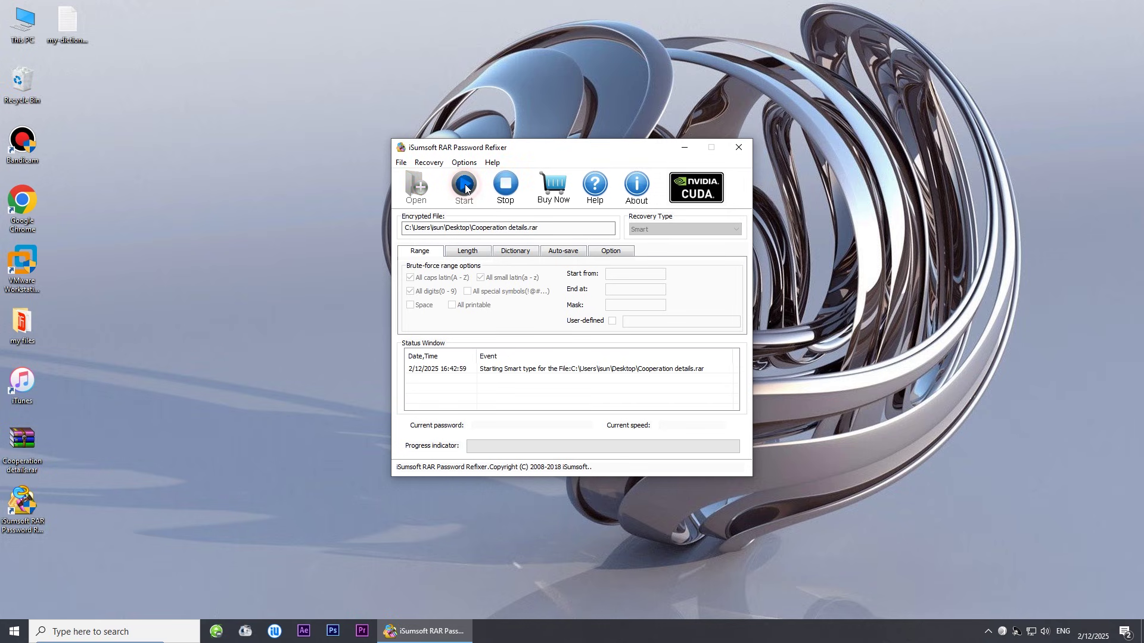